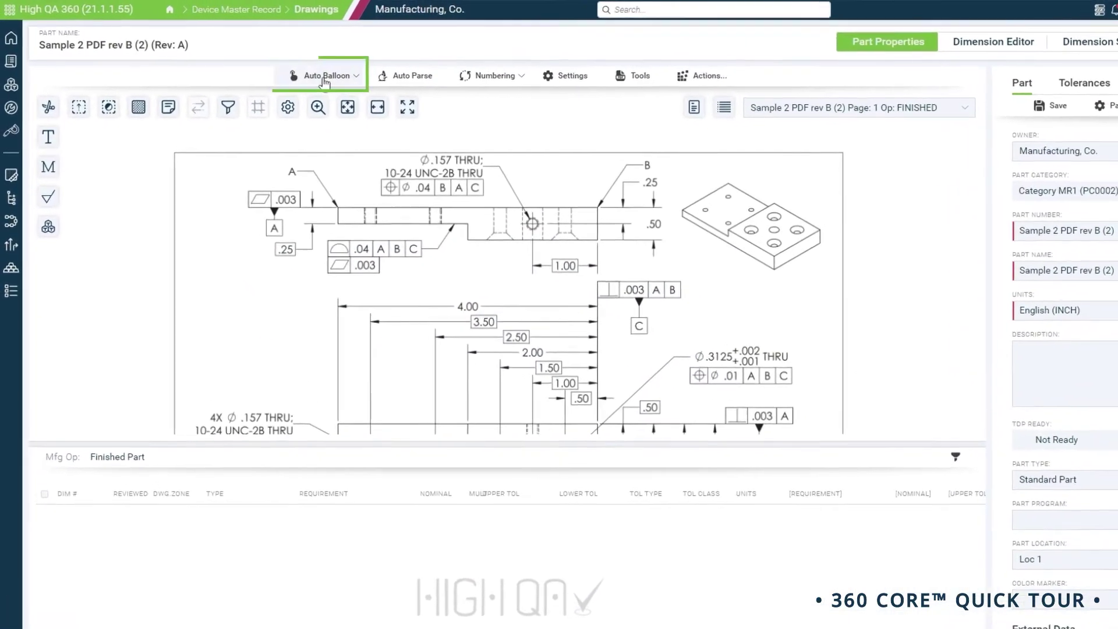
- Auto-balloon the drawing's 37 characteristics and start choosing a gage category for the four diameters
click(324, 77)
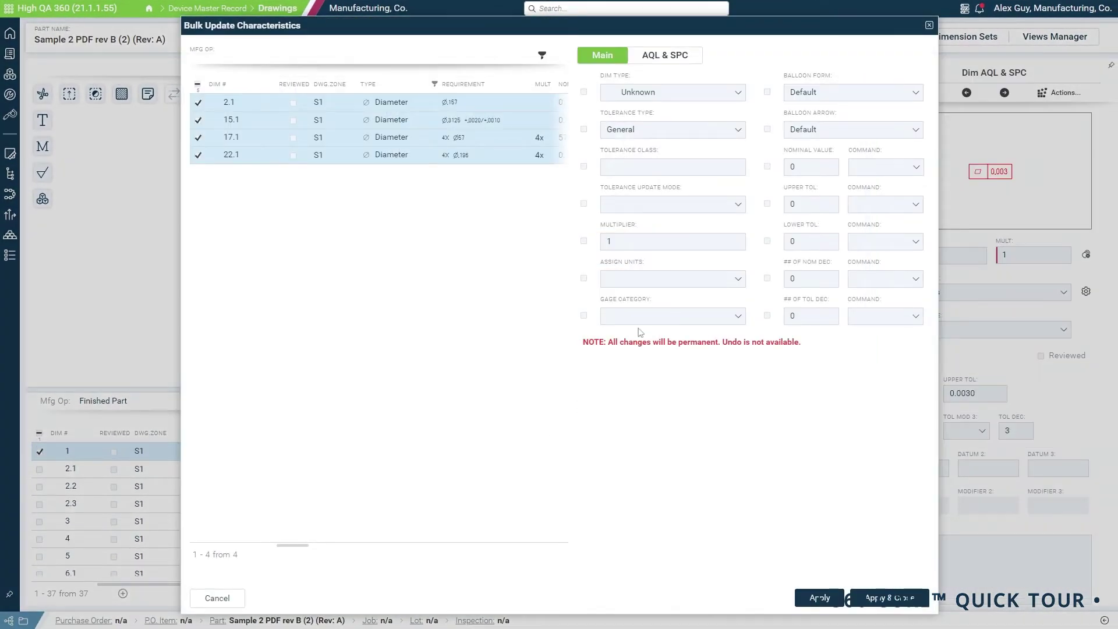
click(649, 315)
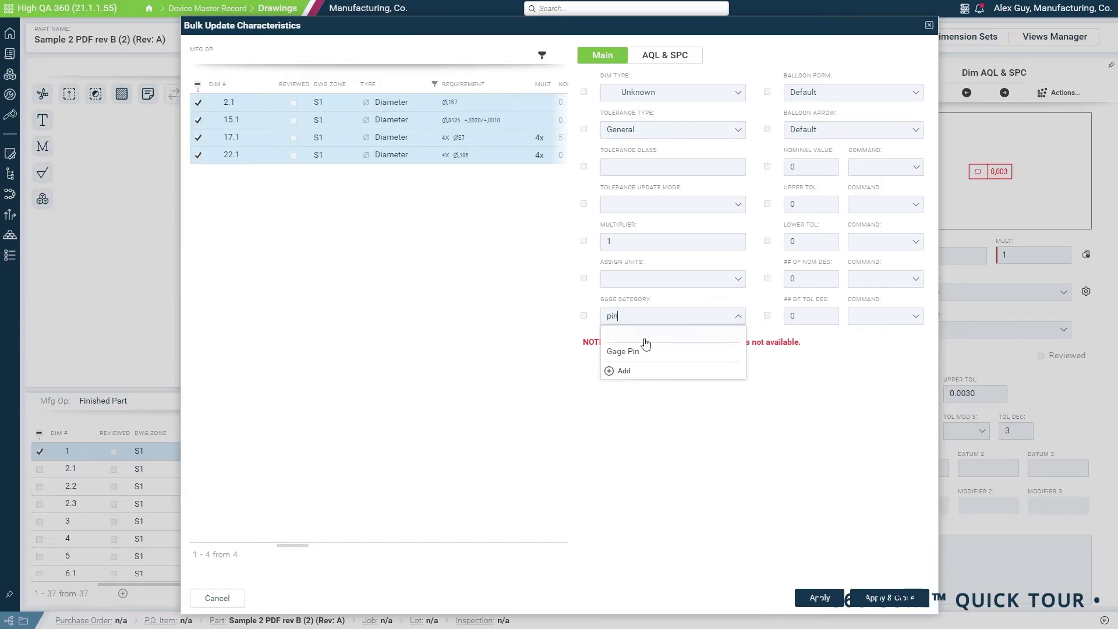
- Mark the four diameter characteristics as Critical and apply the bulk update
click(665, 56)
click(711, 298)
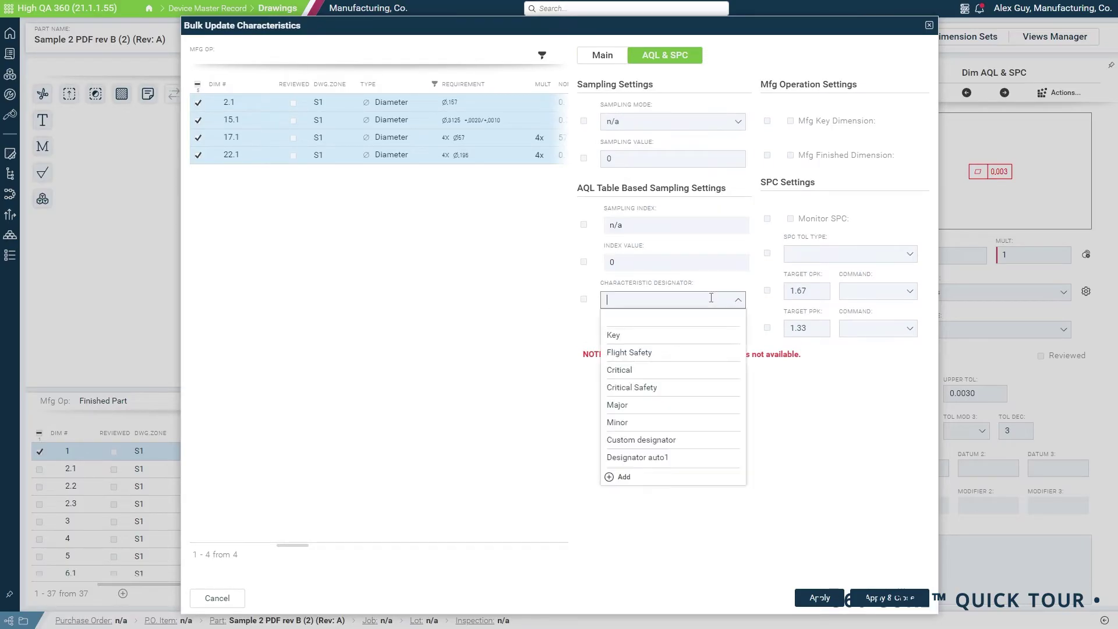
click(658, 371)
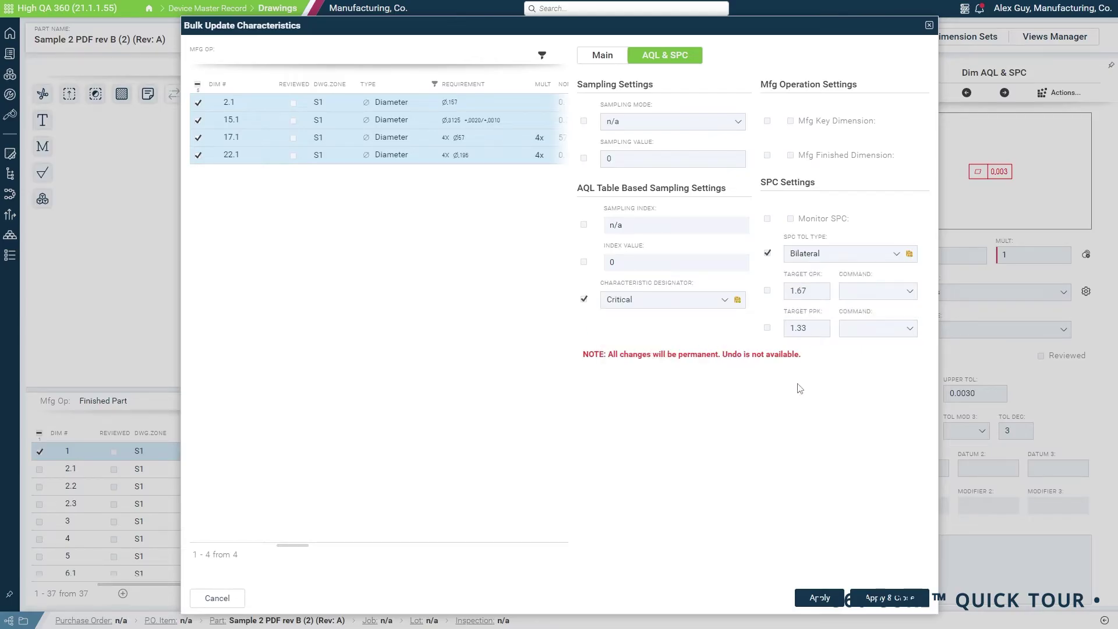
click(879, 598)
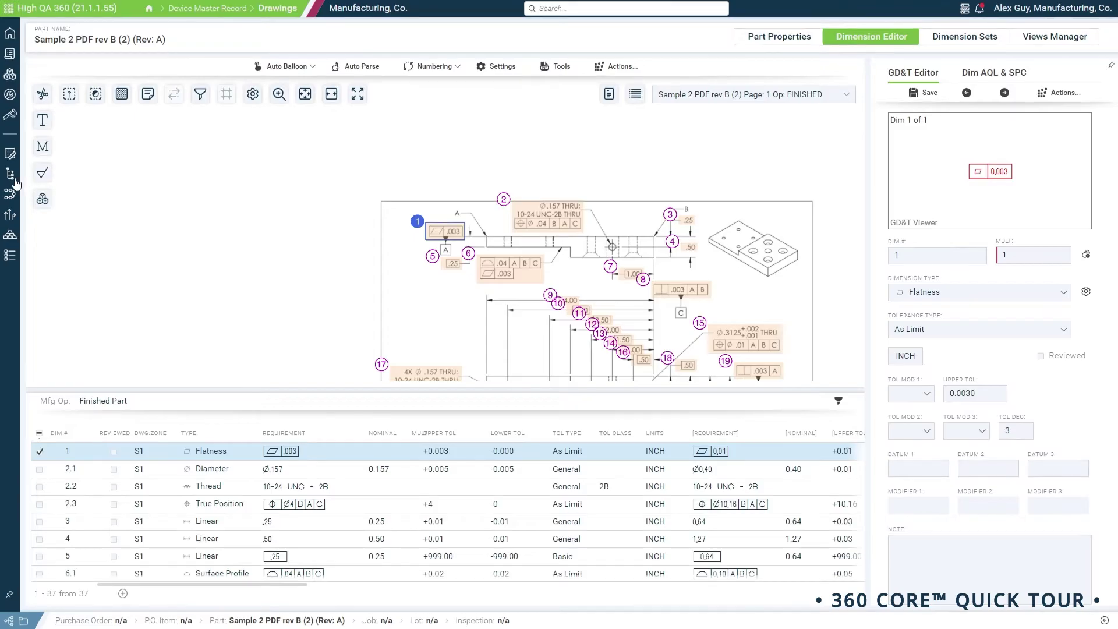
- Show only the dimensions assigned to operation Op10 in Mfg Operations
click(10, 175)
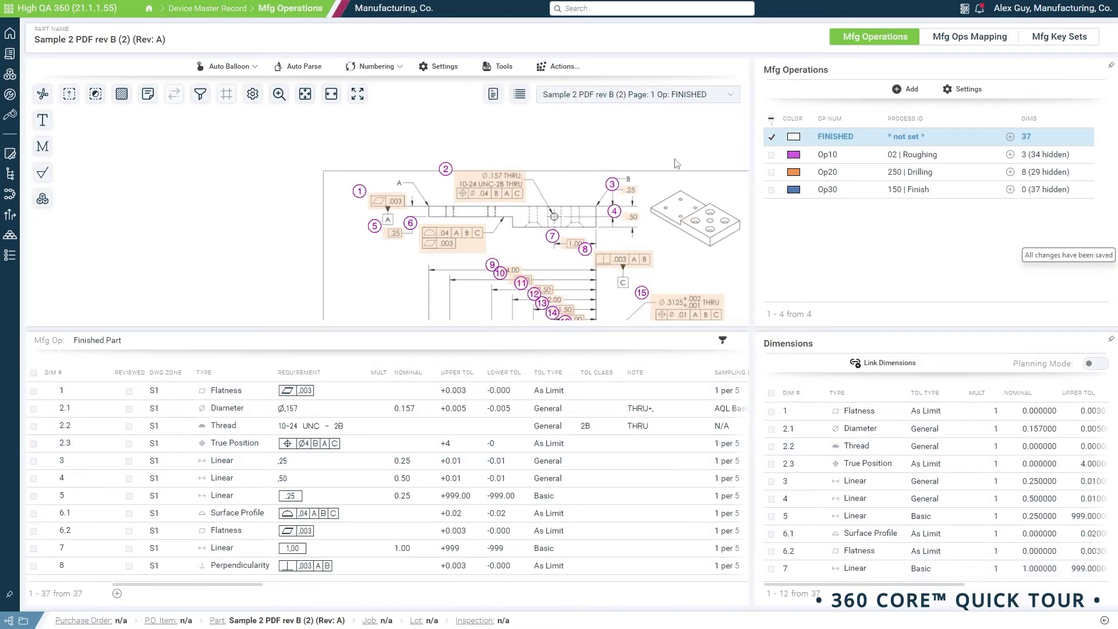
click(857, 156)
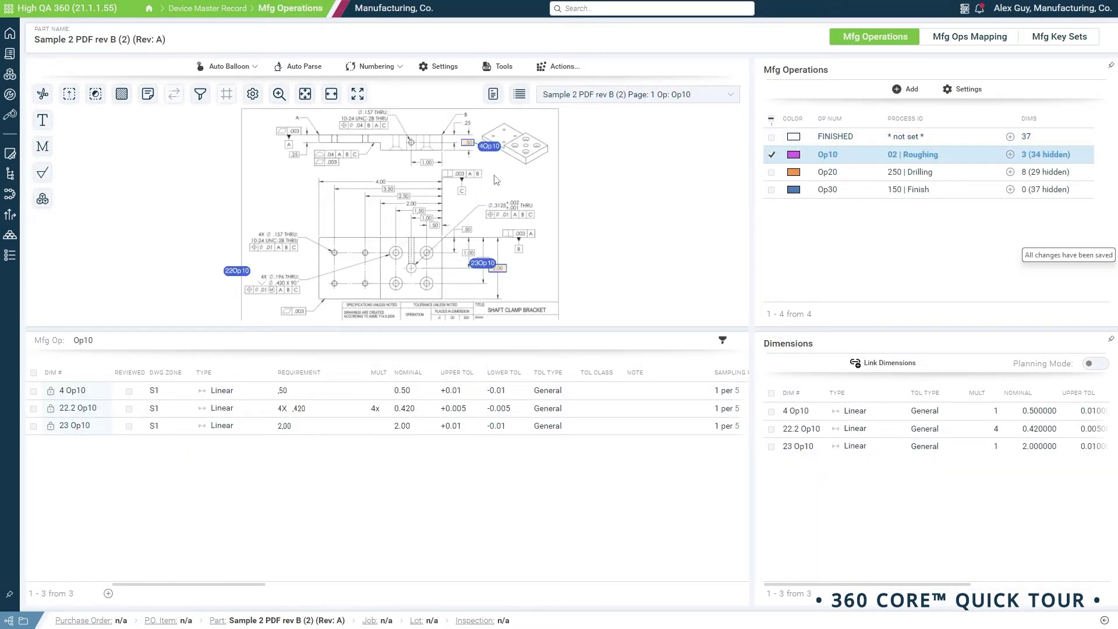
scroll(459, 181, up, 5)
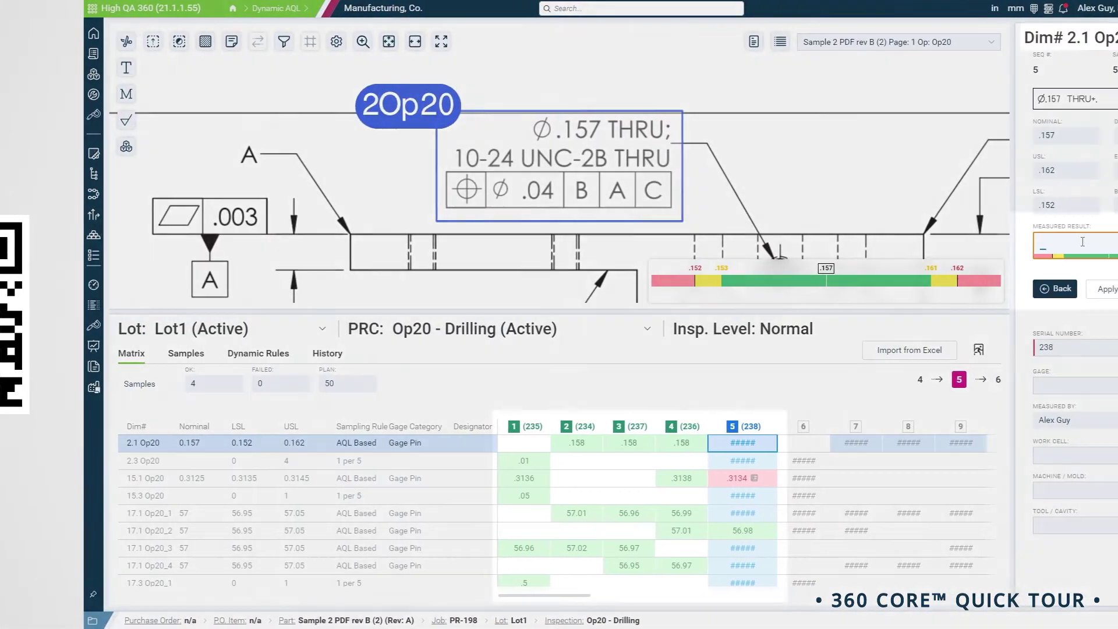
- Enter sample 5 results .155, .02 and .05 for dimensions 2.1, 2.3 and 15.3 Op20
text(.155)
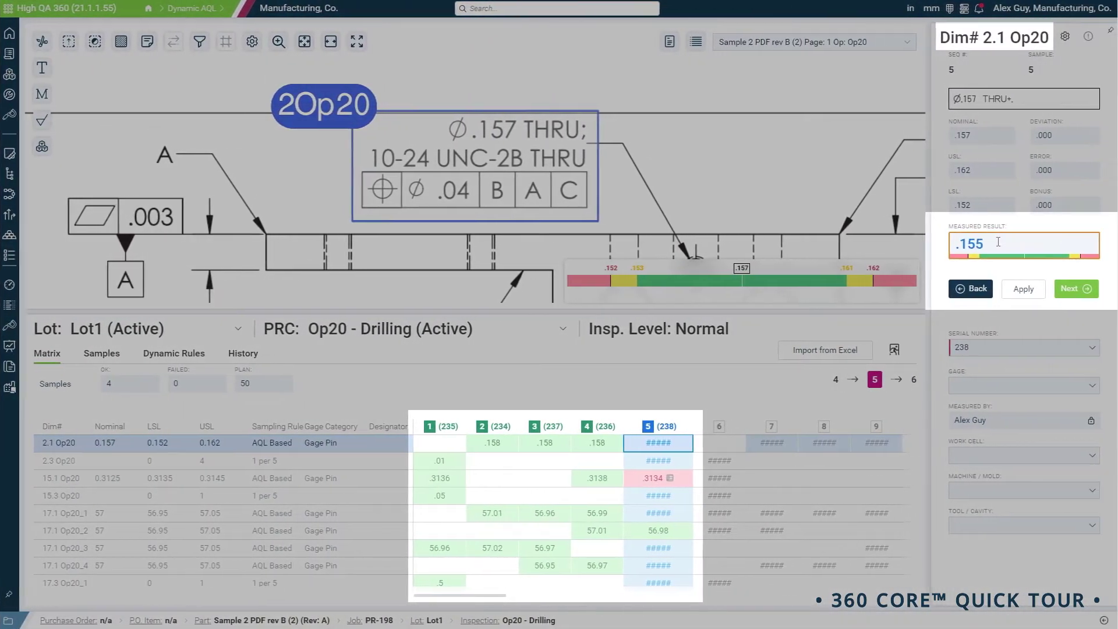
key(Return)
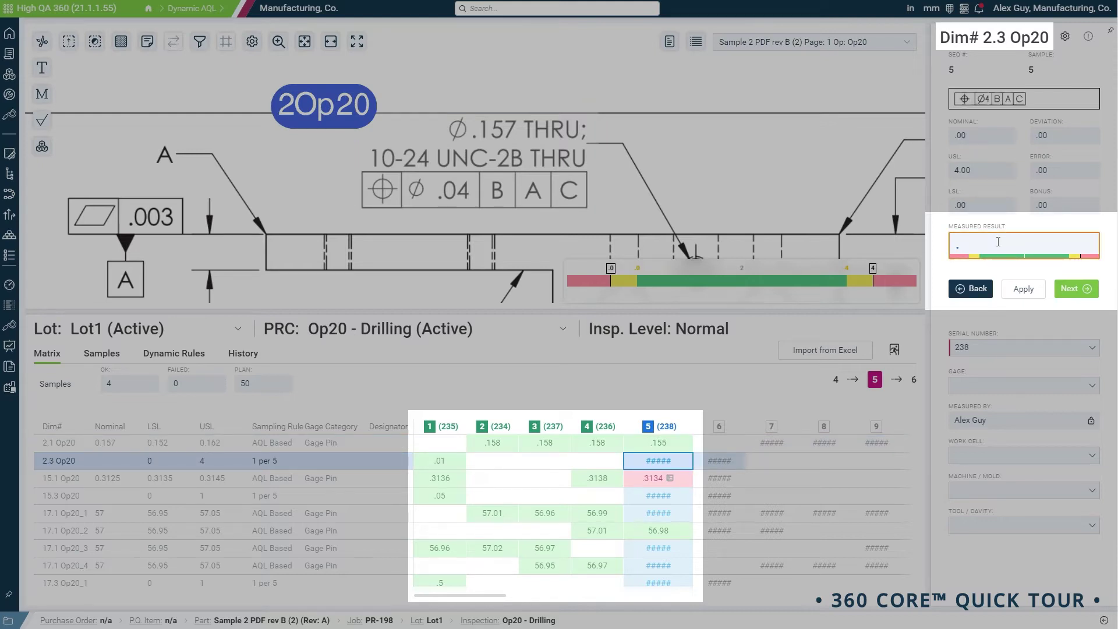
text(.02)
key(Return)
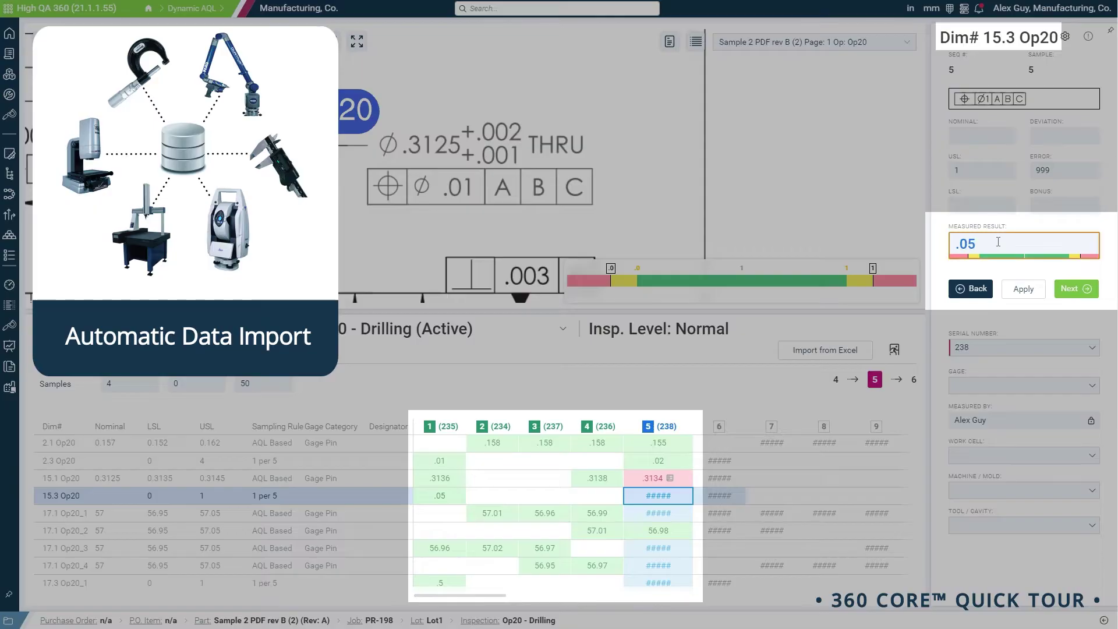
text(.05)
key(Return)
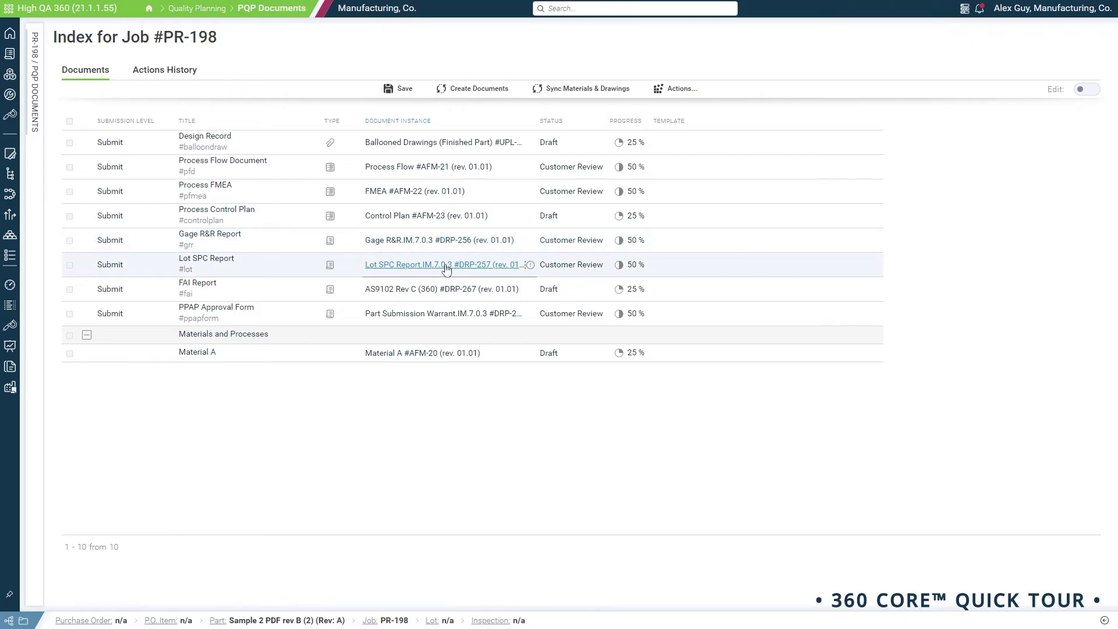
- Open the AS9102 Rev C (360) #DRP-267 report, review Form 3 results, and view its Workflow
click(449, 290)
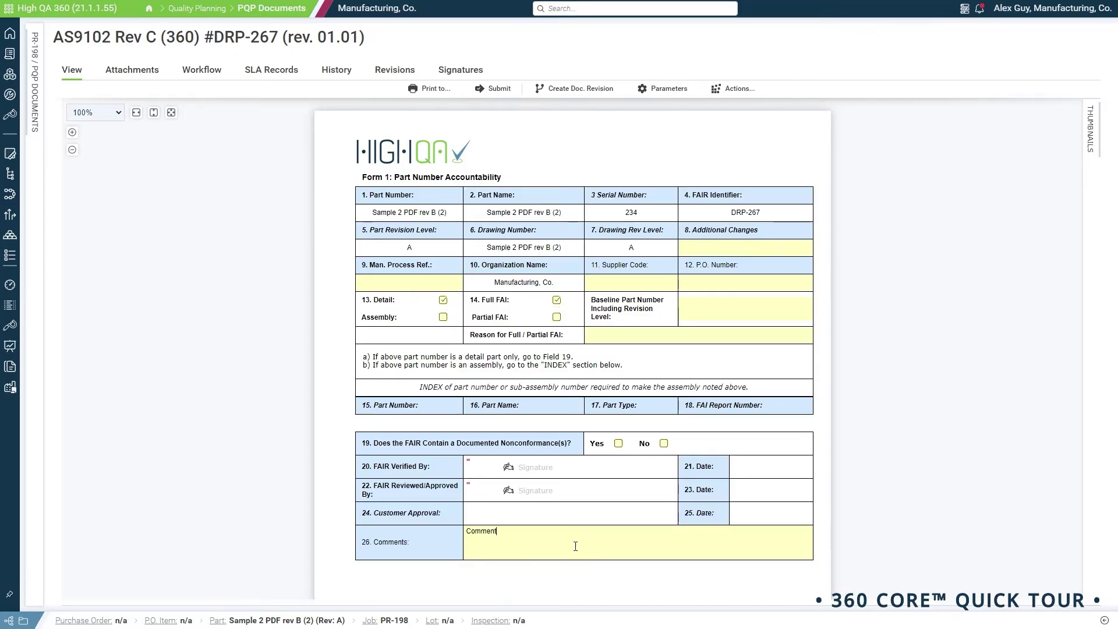
scroll(607, 535, down, 15)
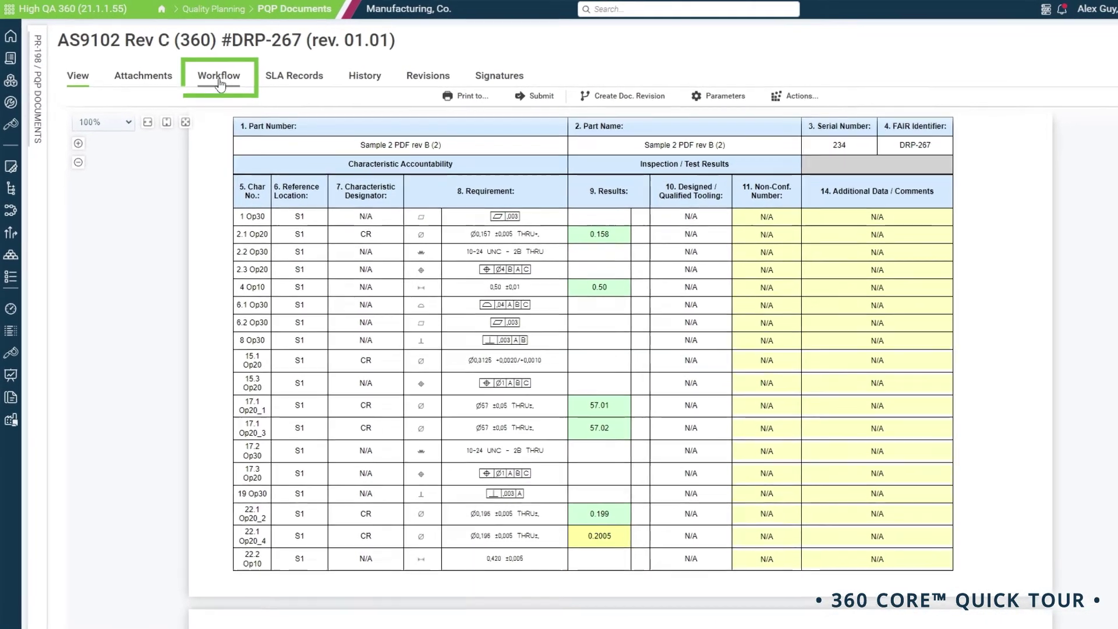
click(219, 82)
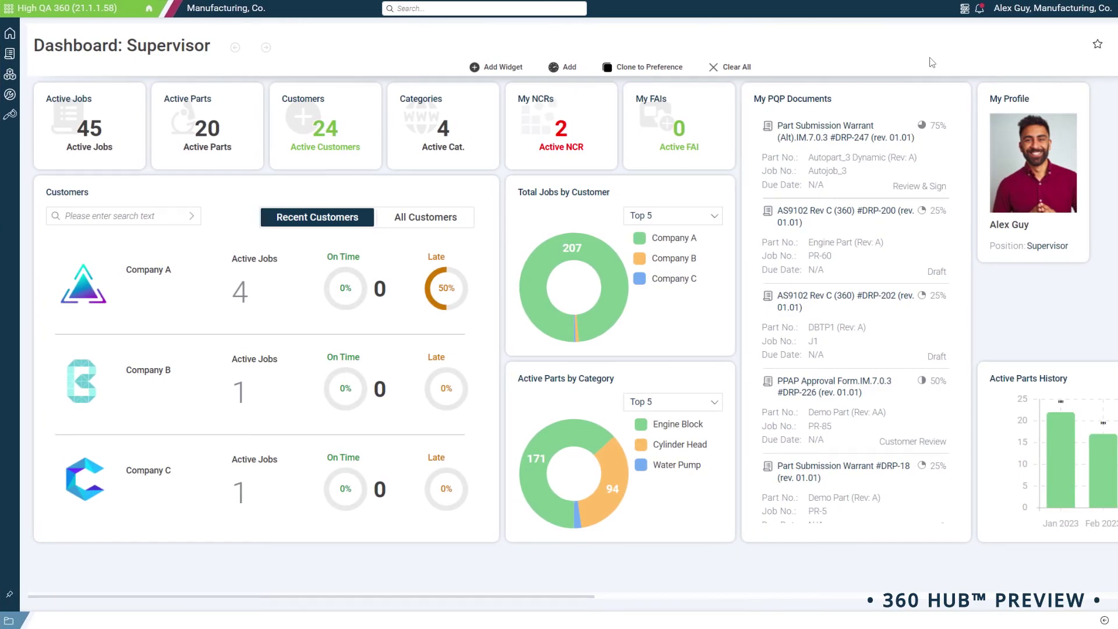
click(982, 11)
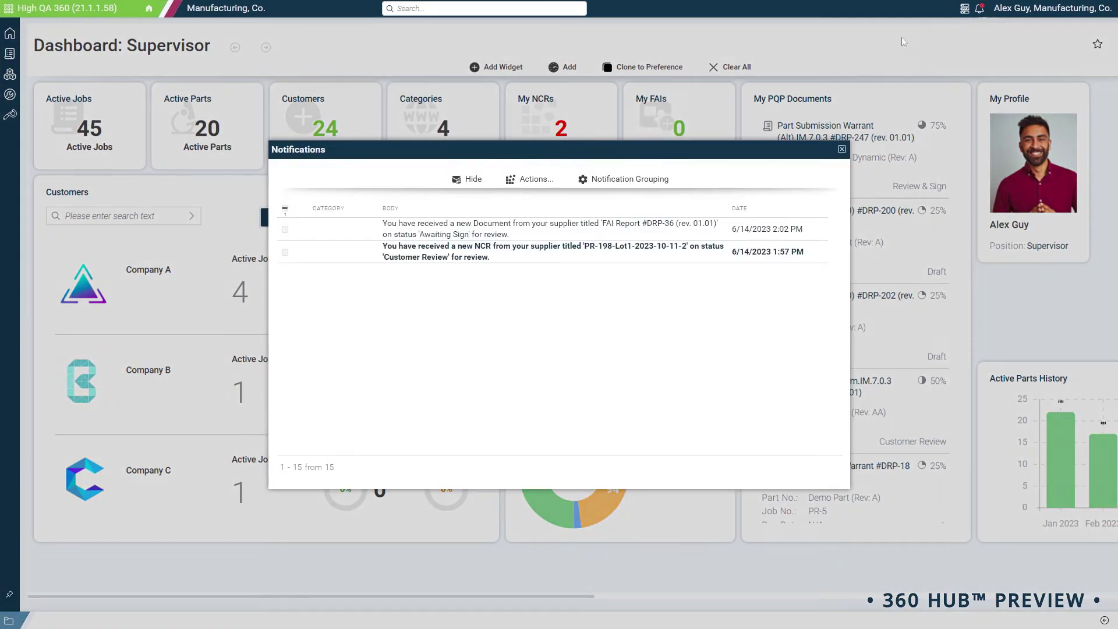
click(518, 256)
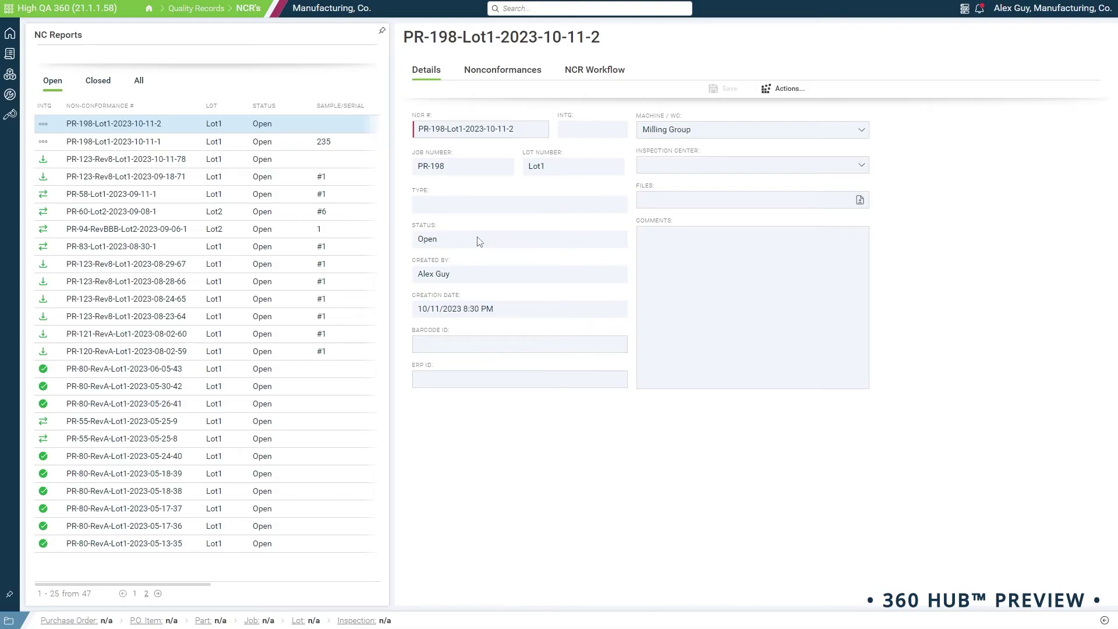
- Check the NCR's Nonconformances and NCR Workflow tabs, then bring up notifications
click(502, 73)
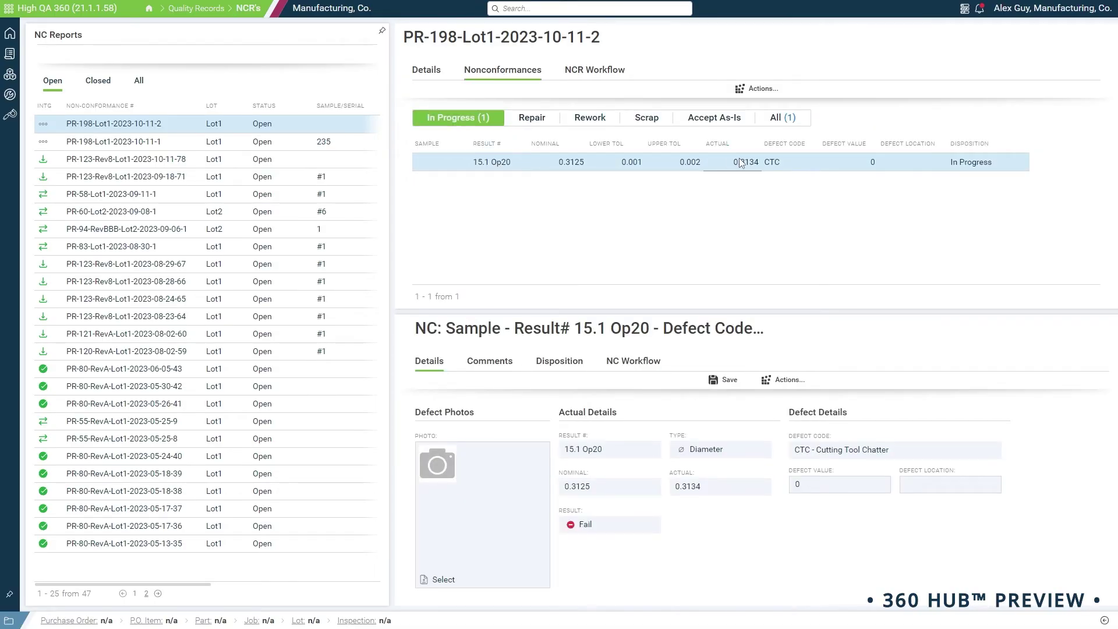
click(595, 73)
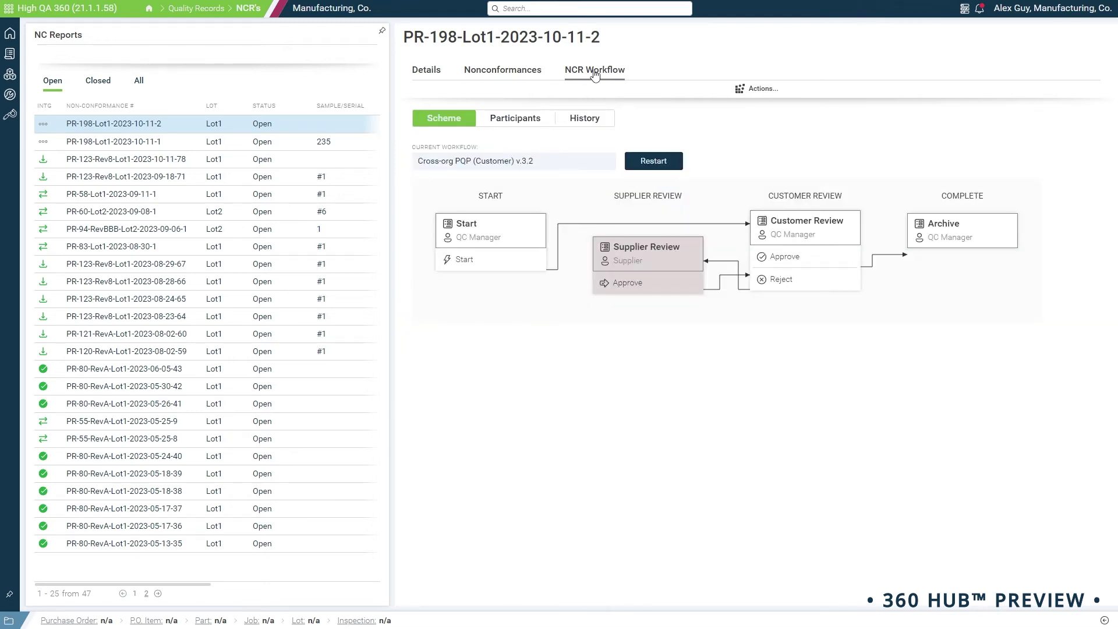
click(981, 10)
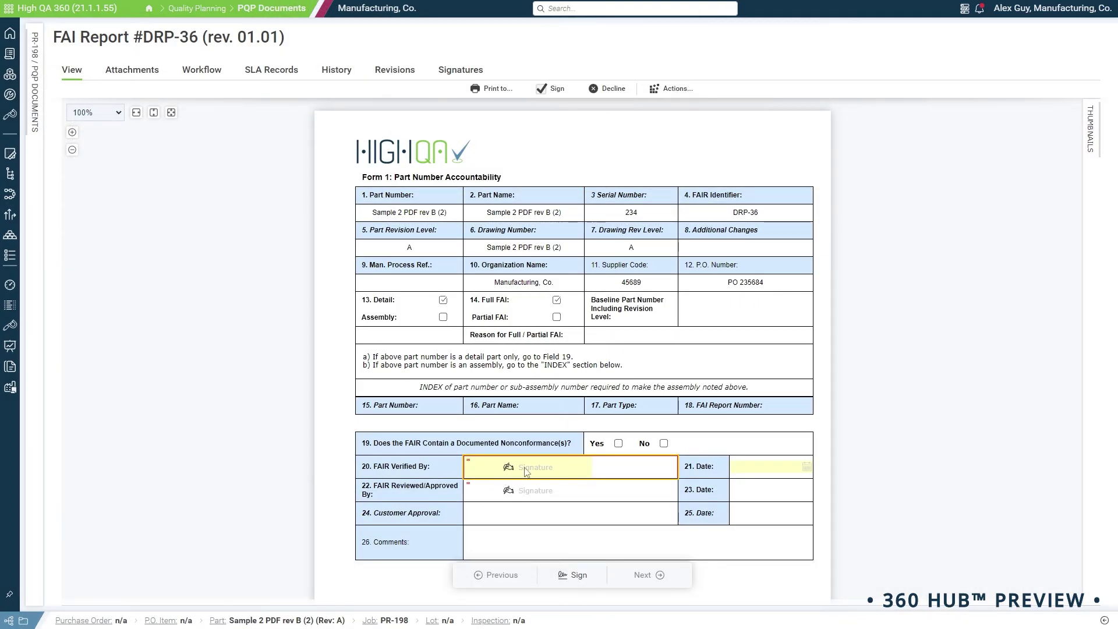
- Sign field 20, FAIR Verified By, with reason code 3 and the signing PIN, then complete signing
click(526, 469)
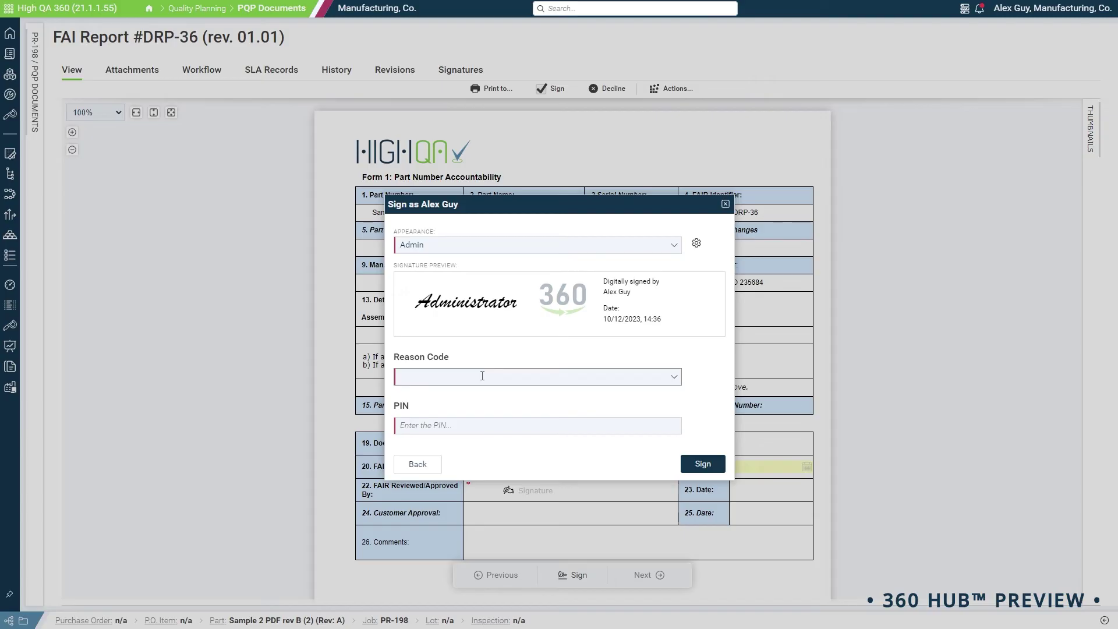
click(482, 377)
click(487, 448)
click(476, 430)
text(12)
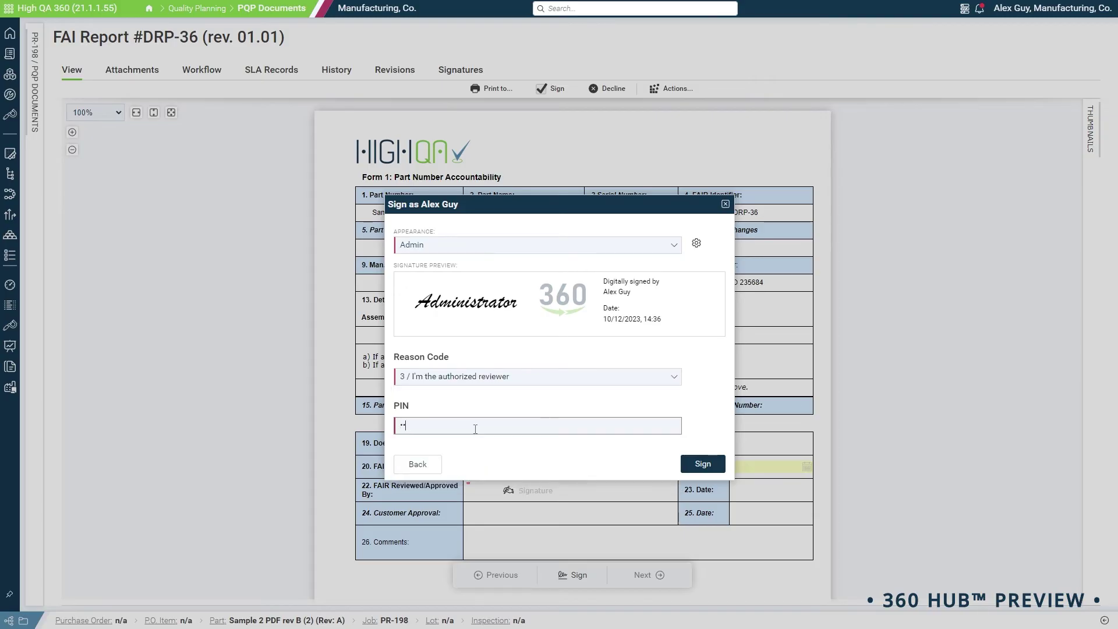
click(699, 464)
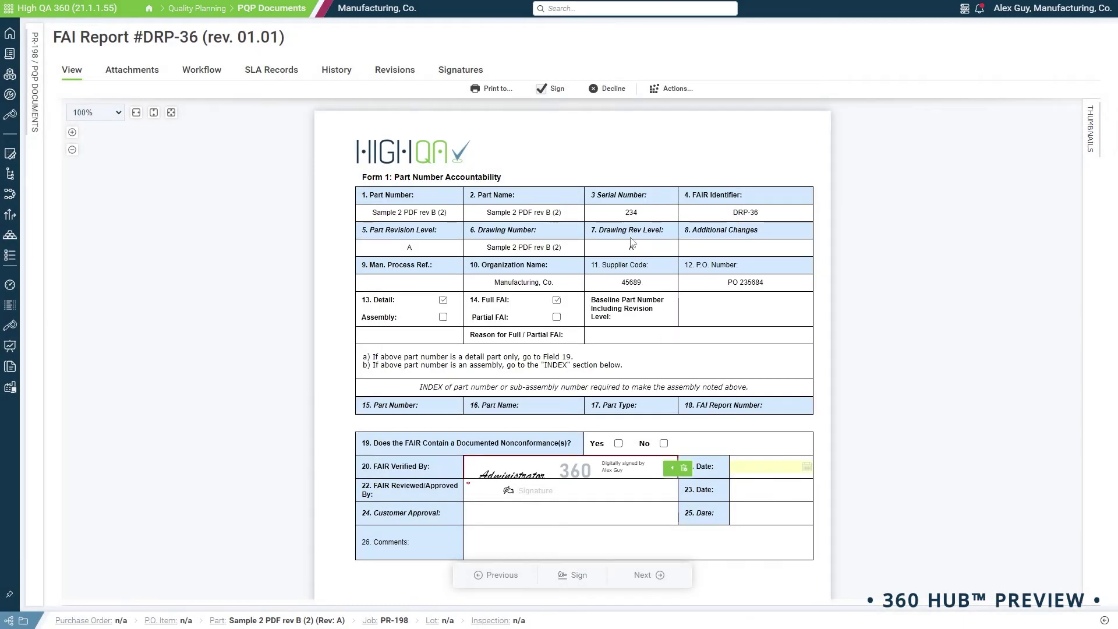
click(557, 97)
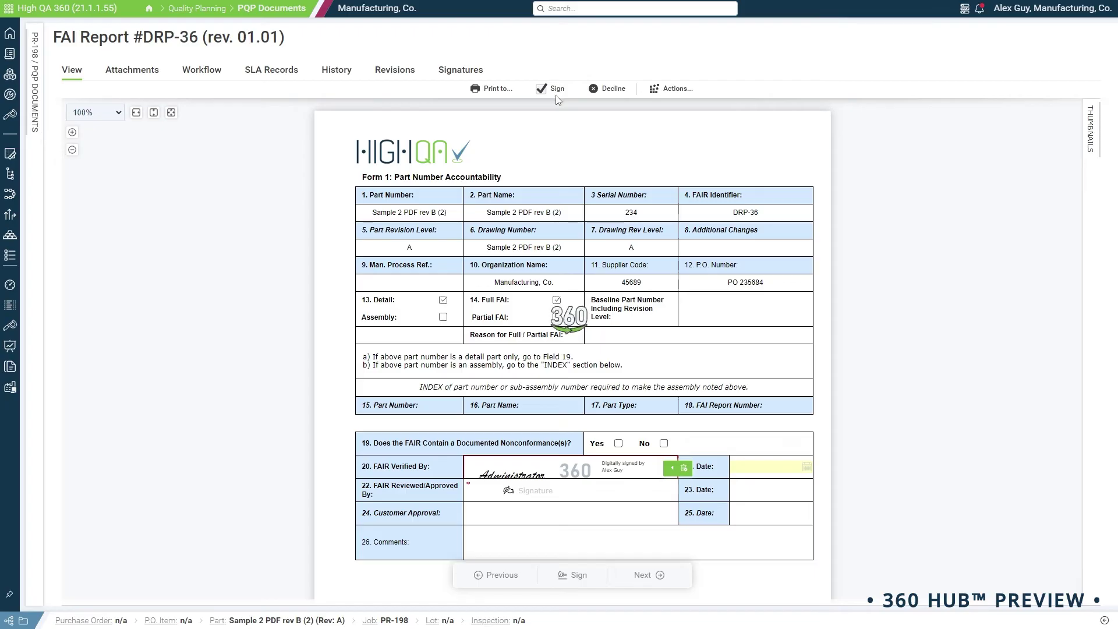